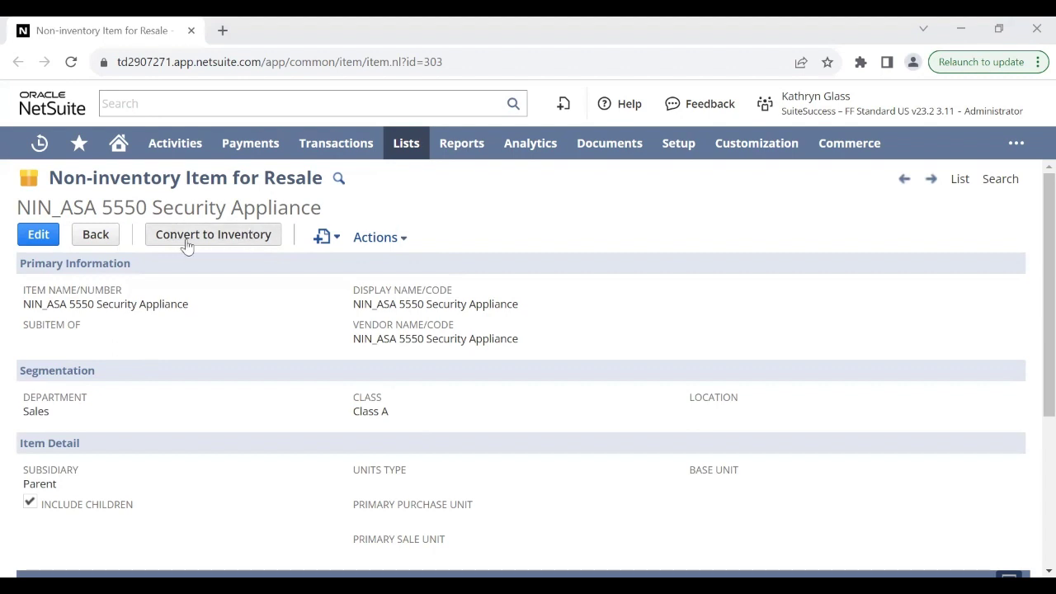
Convert the NIN_ASA 5550 Security Appliance non-inventory item to an inventory item.
{"action": "left_click", "coordinate": [261, 238]}
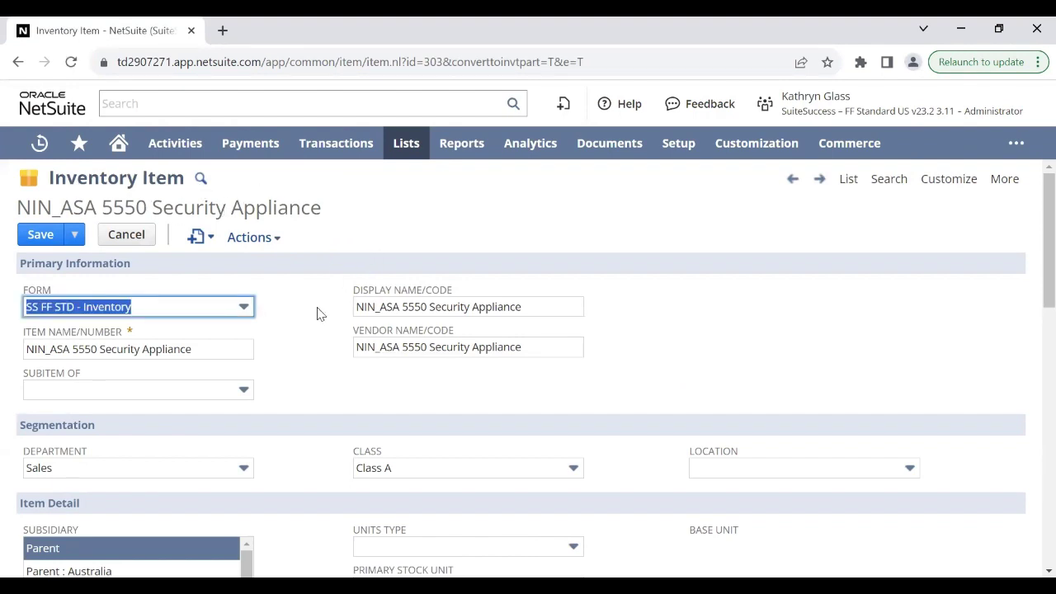
{"action": "scroll", "coordinate": [318, 313], "scroll_direction": "down", "scroll_amount": 3}
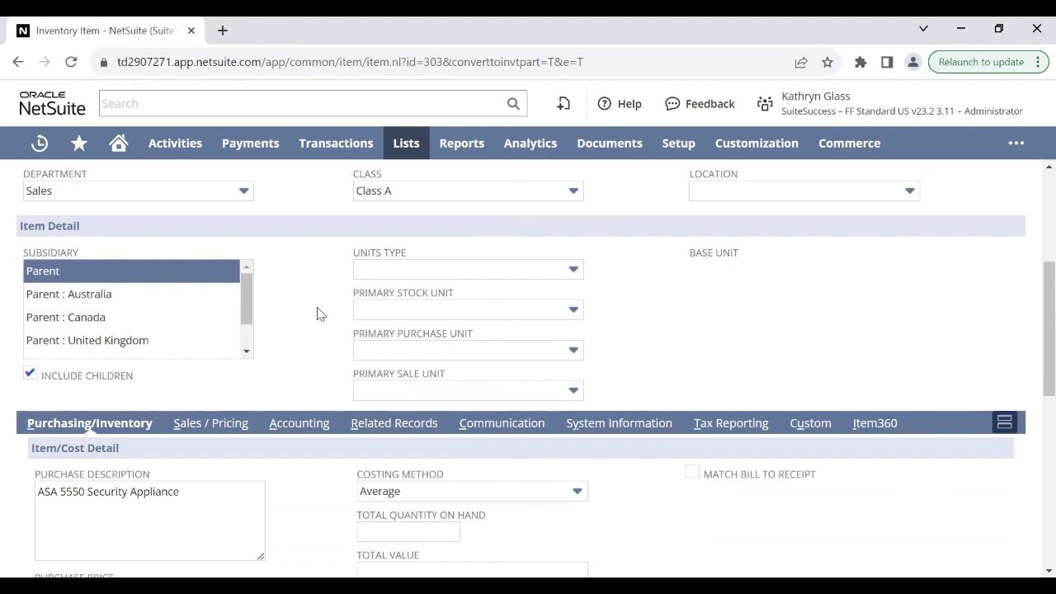
{"action": "scroll", "coordinate": [321, 314], "scroll_direction": "down", "scroll_amount": 1}
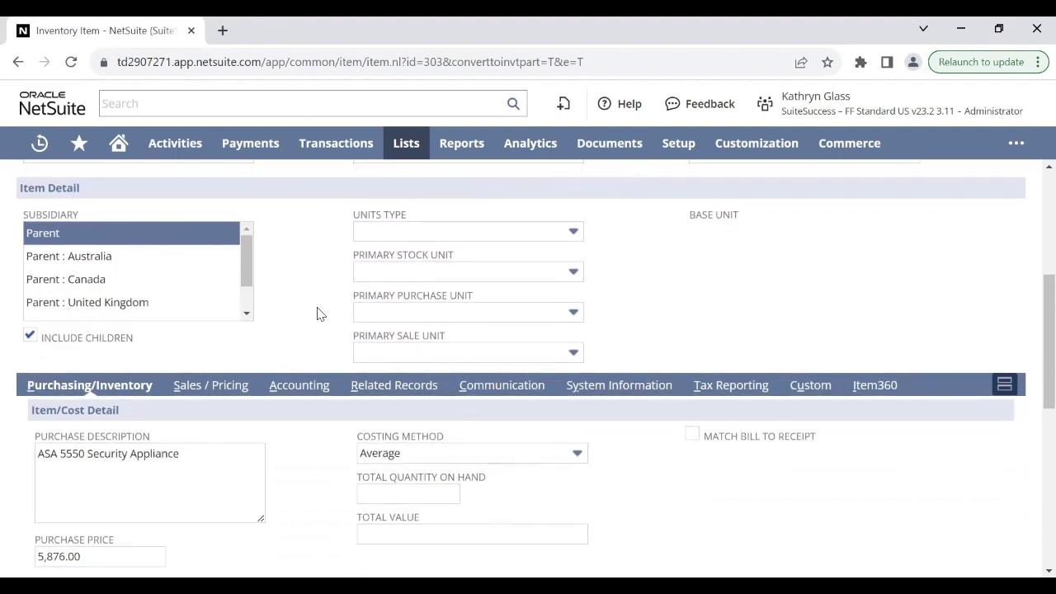
{"action": "scroll", "coordinate": [319, 312], "scroll_direction": "down", "scroll_amount": 2}
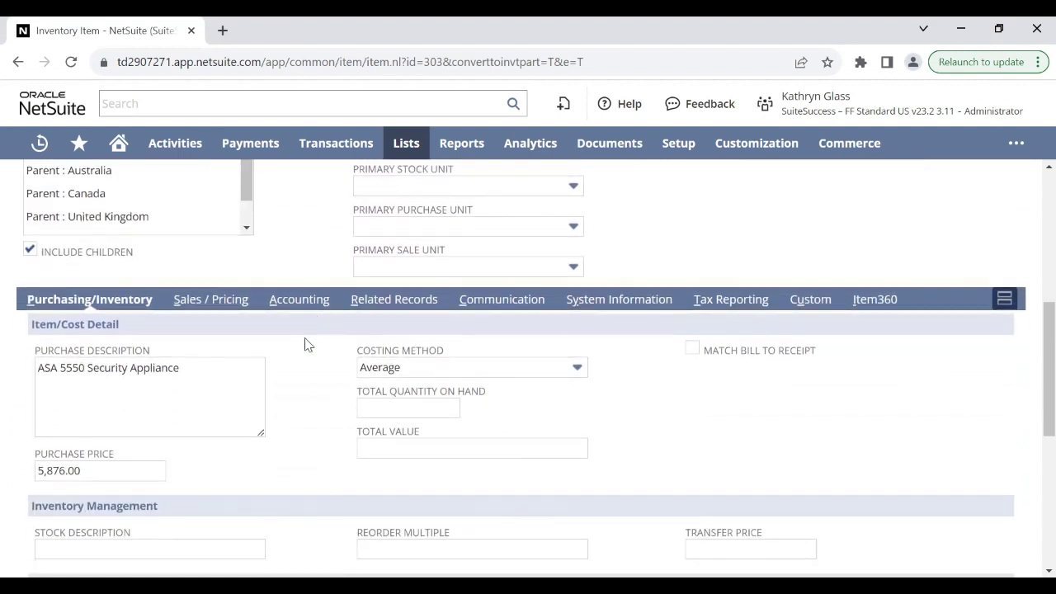
Check the accounting: COGS 5310 Cost of Goods Sold : Purchases, asset 1210 Inventory In Stock.
{"action": "left_click", "coordinate": [316, 303]}
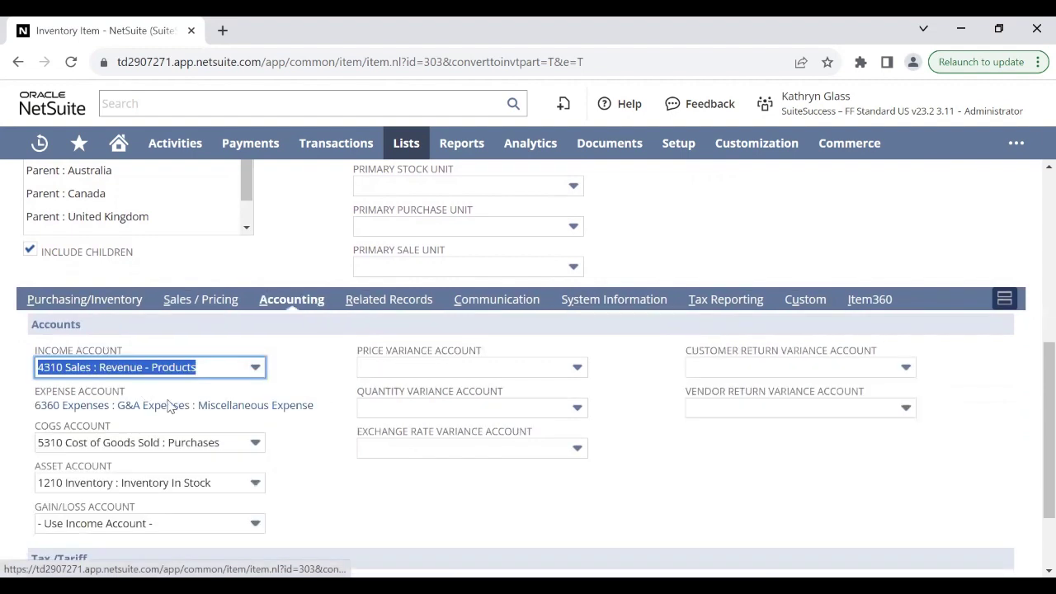
{"action": "scroll", "coordinate": [338, 393], "scroll_direction": "down", "scroll_amount": 1}
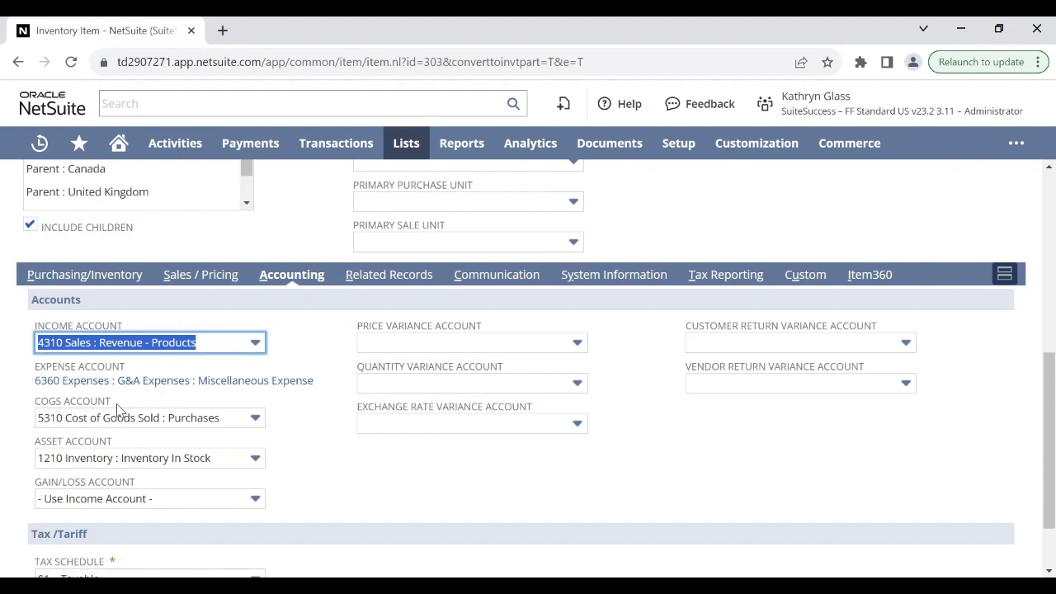
{"action": "mouse_move", "coordinate": [116, 424]}
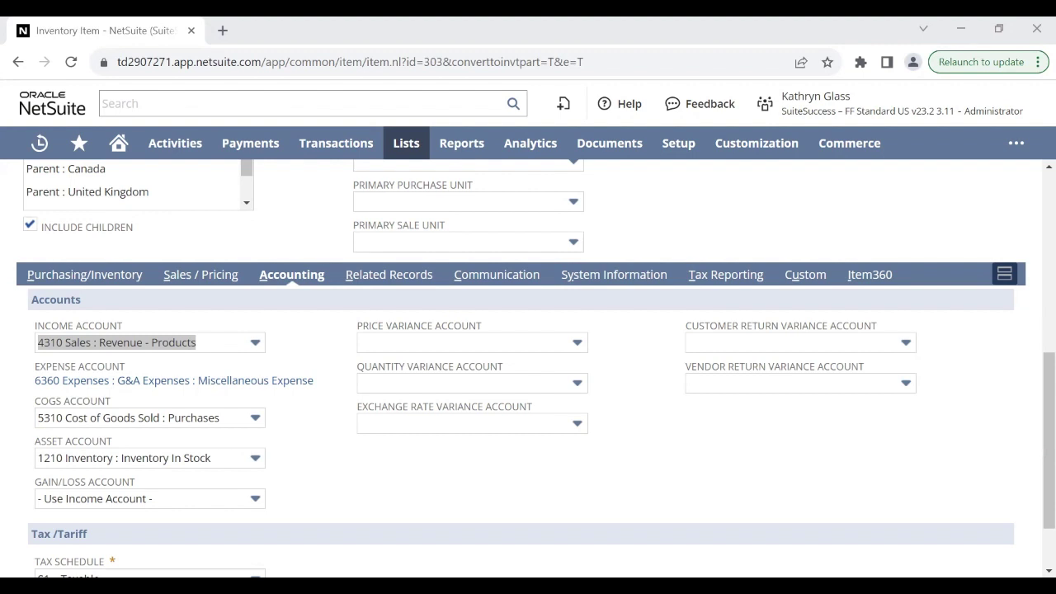
Save the converted item as an Inventory Item with Average costing.
{"action": "scroll", "coordinate": [528, 371], "scroll_direction": "down", "scroll_amount": 2}
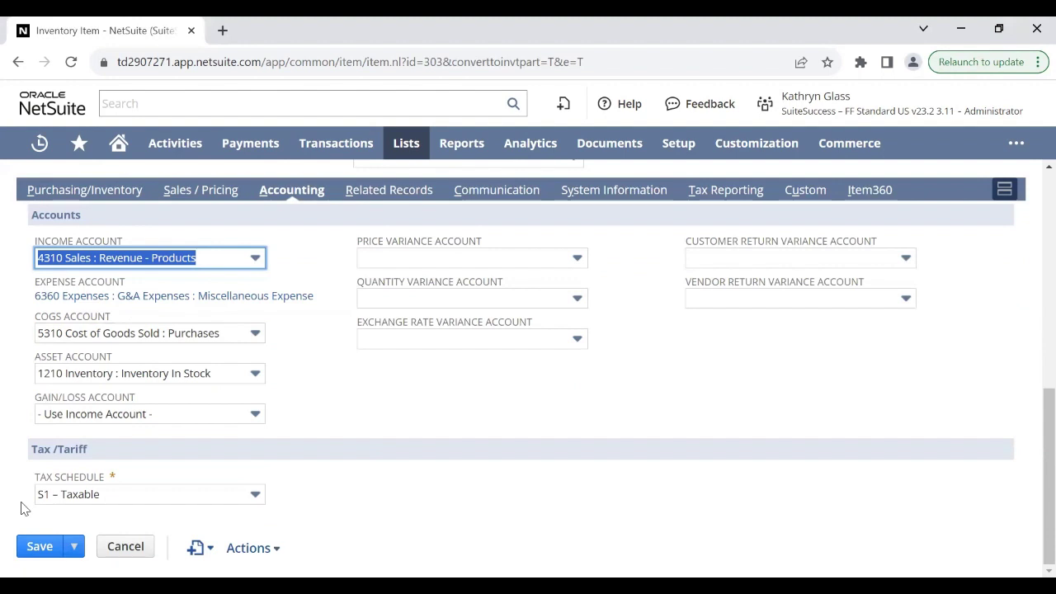
{"action": "left_click", "coordinate": [29, 544]}
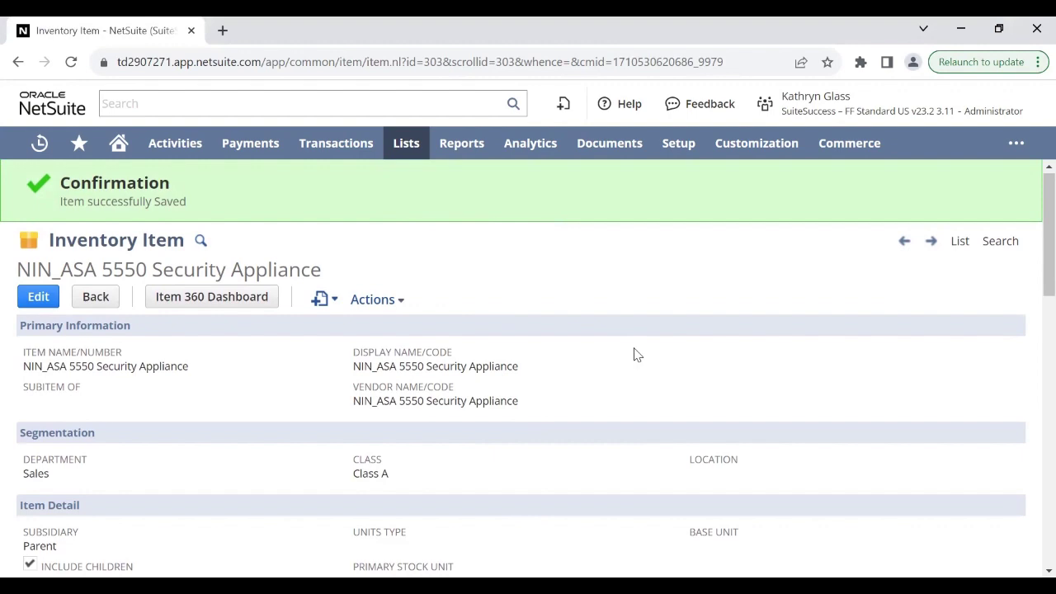
{"action": "scroll", "coordinate": [633, 353], "scroll_direction": "down", "scroll_amount": 1}
{"action": "scroll", "coordinate": [635, 353], "scroll_direction": "down", "scroll_amount": 2}
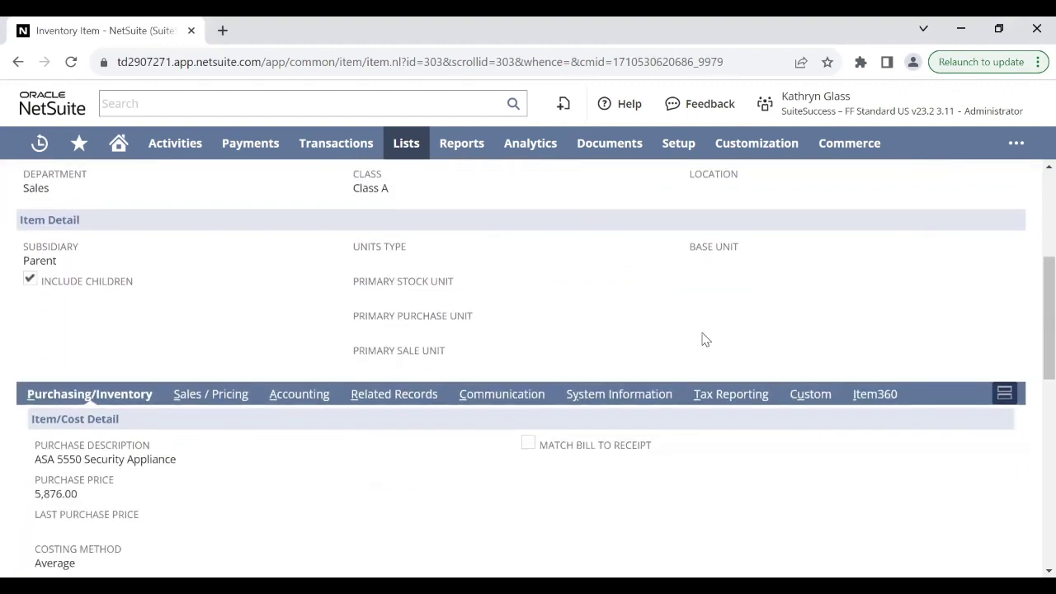
Review the item's Item360 sales and margin figures and its Historical Item Sales view.
{"action": "left_click", "coordinate": [874, 401]}
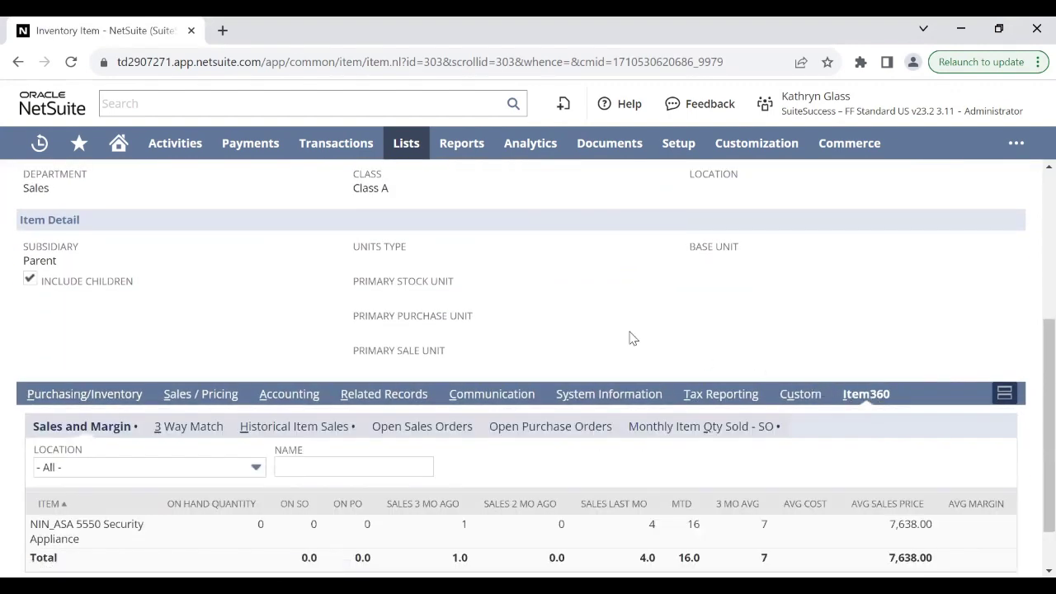
{"action": "scroll", "coordinate": [527, 297], "scroll_direction": "down", "scroll_amount": 1}
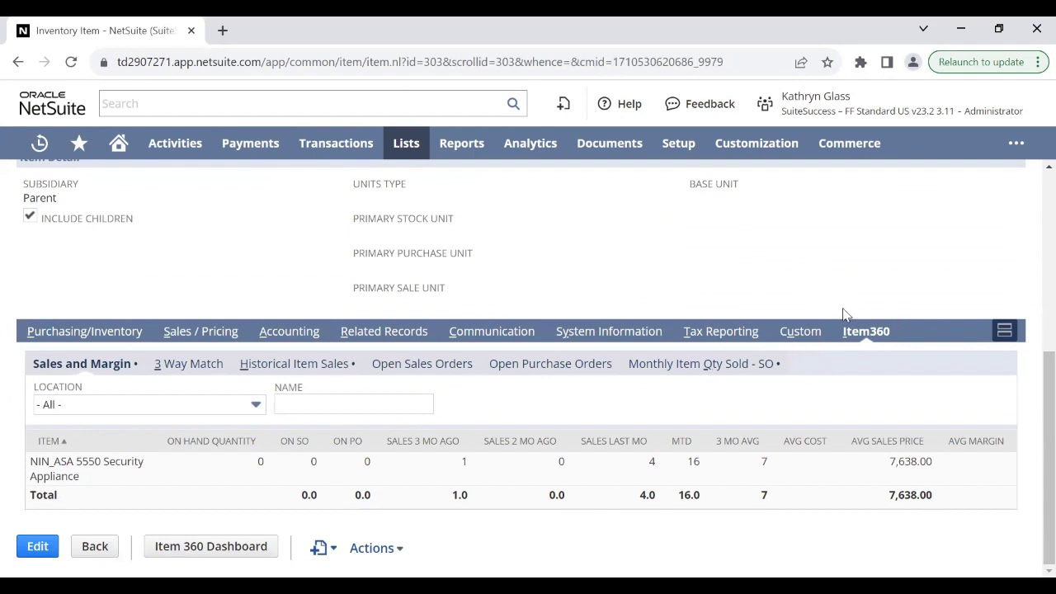
{"action": "left_click", "coordinate": [294, 364]}
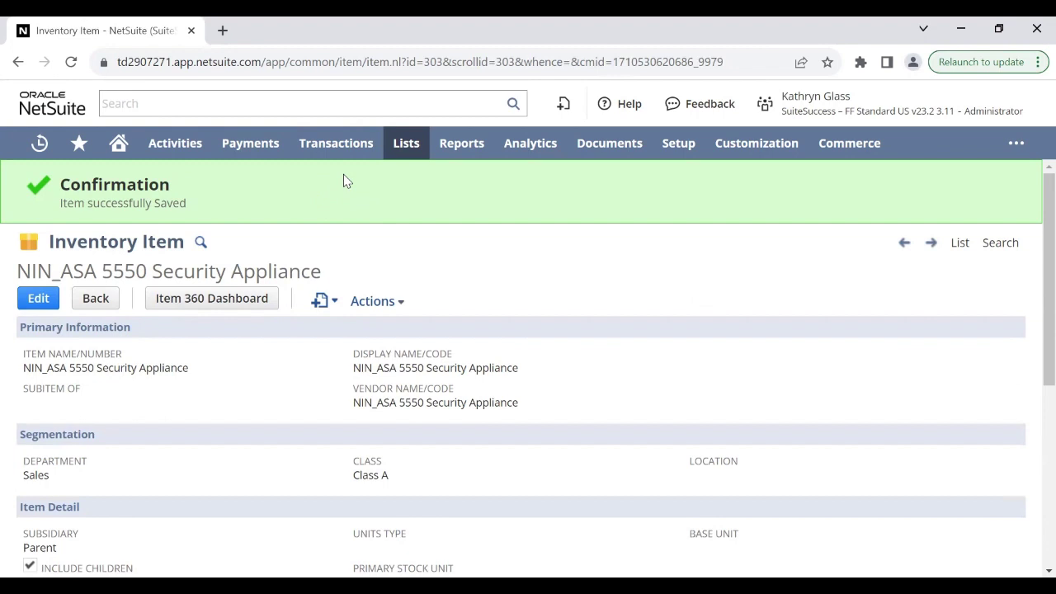
Open a new purchase order in a separate browser tab.
{"action": "mouse_move", "coordinate": [339, 165]}
{"action": "mouse_move", "coordinate": [355, 243]}
{"action": "mouse_move", "coordinate": [500, 251]}
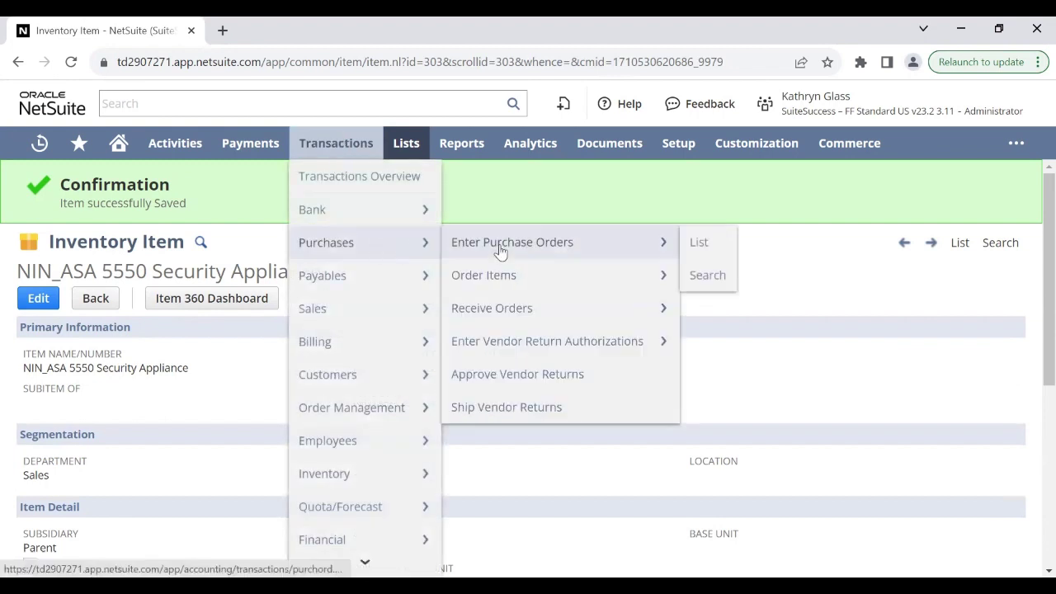
{"action": "left_click_drag", "start_coordinate": [500, 251], "coordinate": [276, 21]}
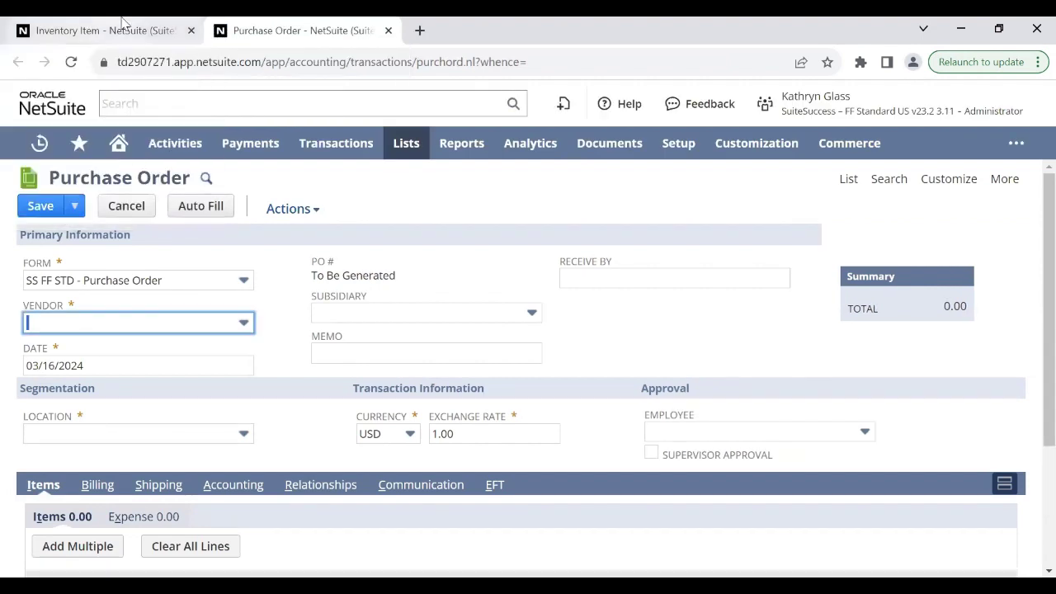
{"action": "left_click", "coordinate": [122, 21]}
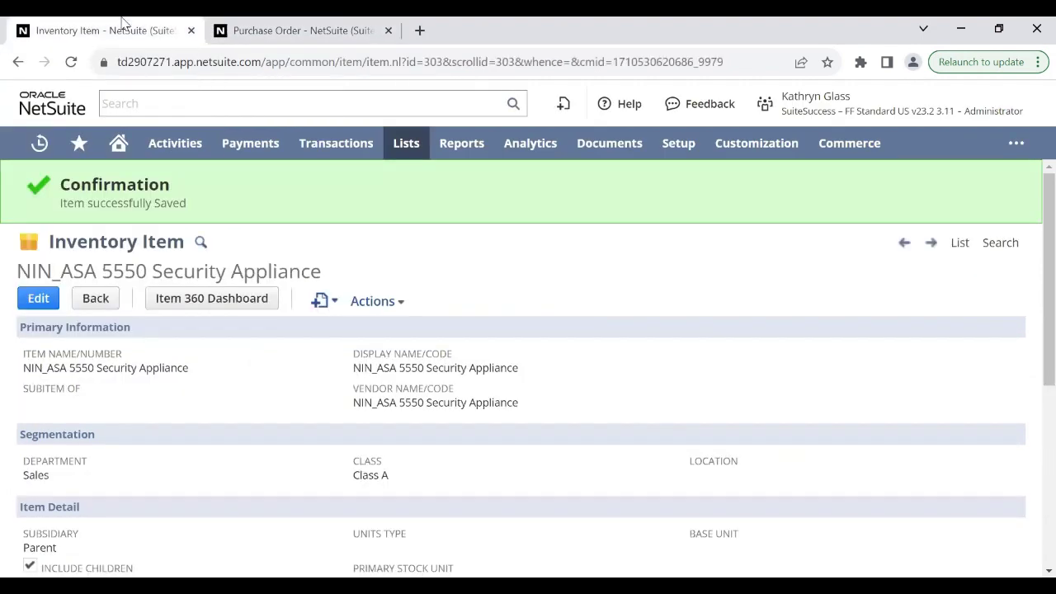
{"action": "left_click", "coordinate": [330, 25]}
Set the purchase order's vendor to Basic One and location to US-1.
{"action": "left_click", "coordinate": [198, 327]}
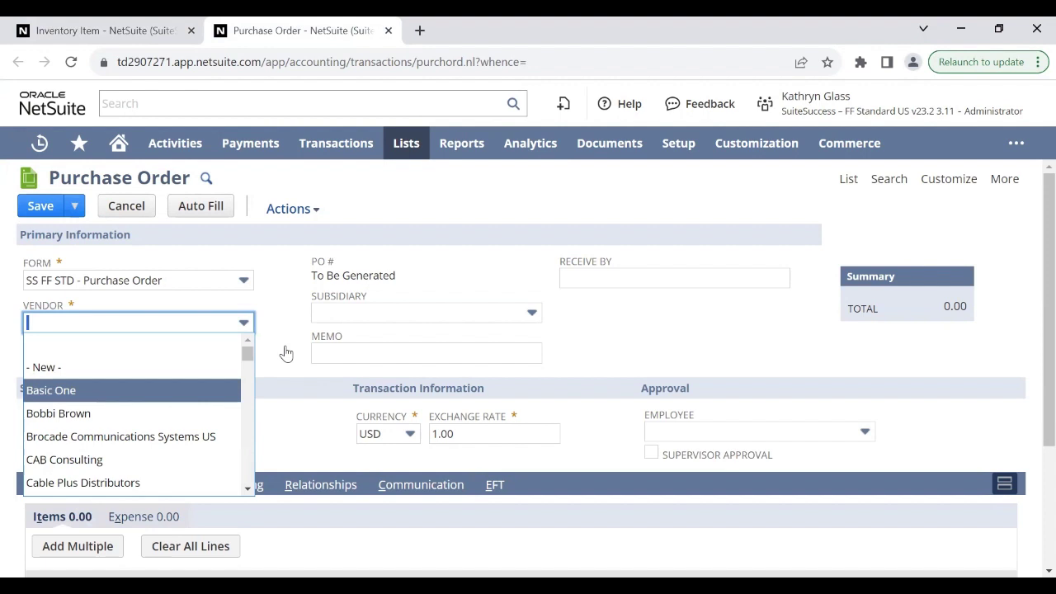
{"action": "key", "text": "Return"}
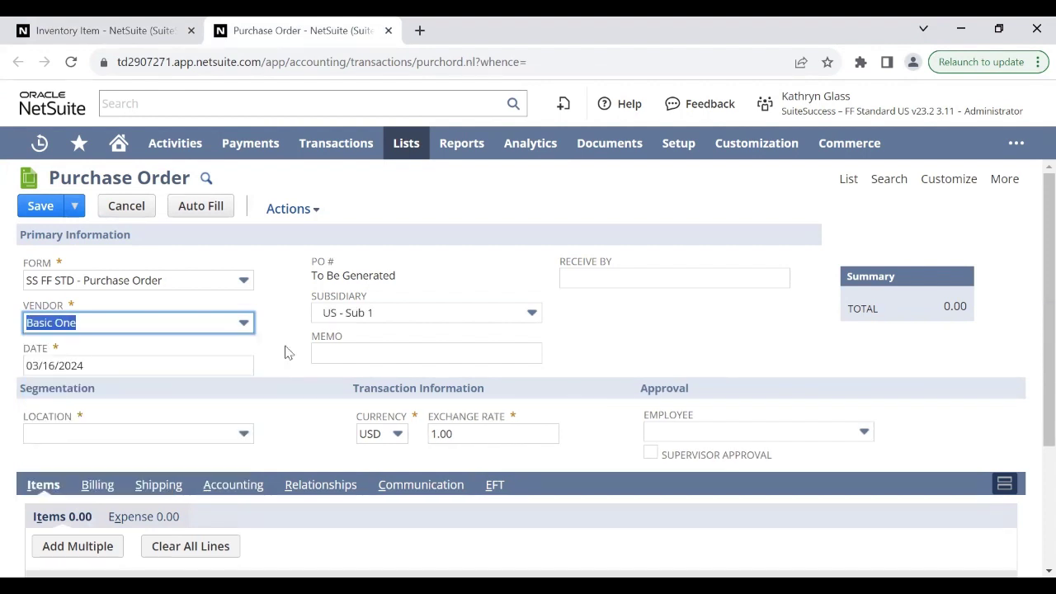
{"action": "scroll", "coordinate": [284, 352], "scroll_direction": "down", "scroll_amount": 1}
{"action": "left_click", "coordinate": [184, 405]}
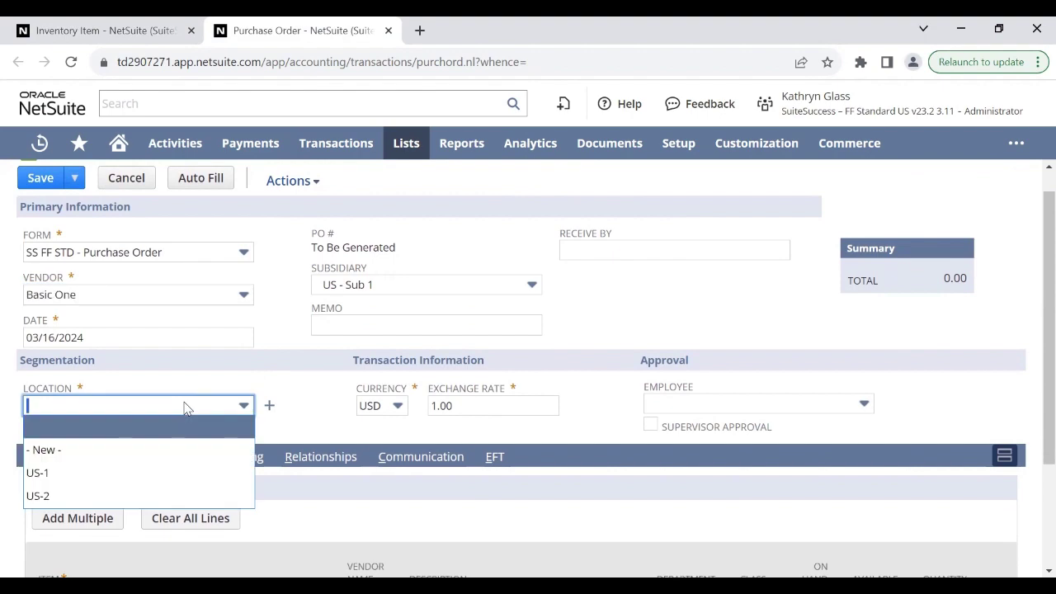
{"action": "left_click", "coordinate": [179, 471]}
{"action": "left_click", "coordinate": [298, 421]}
{"action": "scroll", "coordinate": [297, 421], "scroll_direction": "down", "scroll_amount": 3}
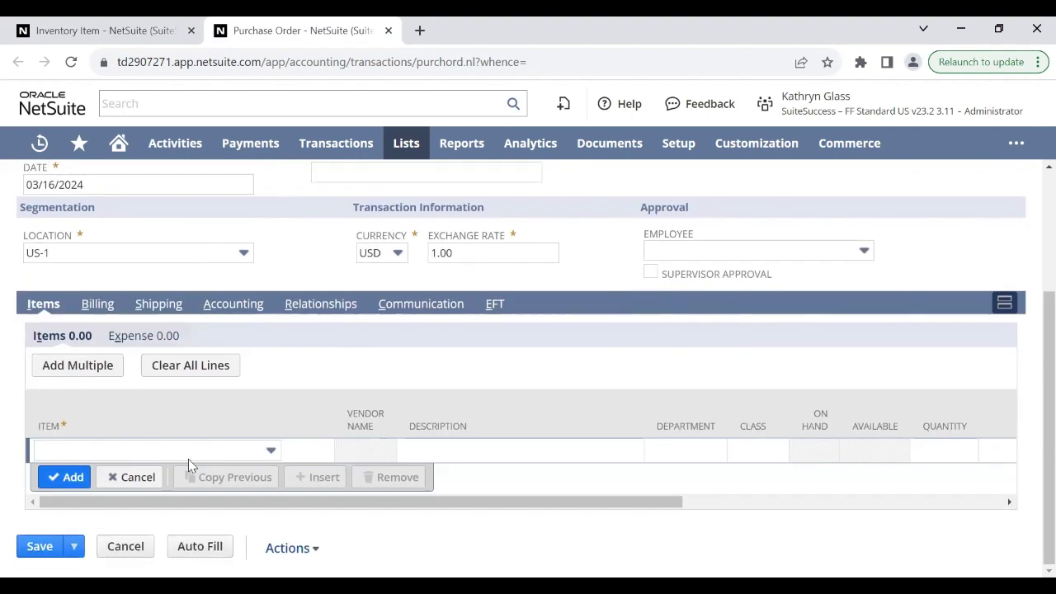
Order 10 NIN_ASA 5550 Security Appliances, save PO930 for 58,760.00, and start receiving it.
{"action": "left_click", "coordinate": [177, 452]}
{"action": "left_click", "coordinate": [103, 31]}
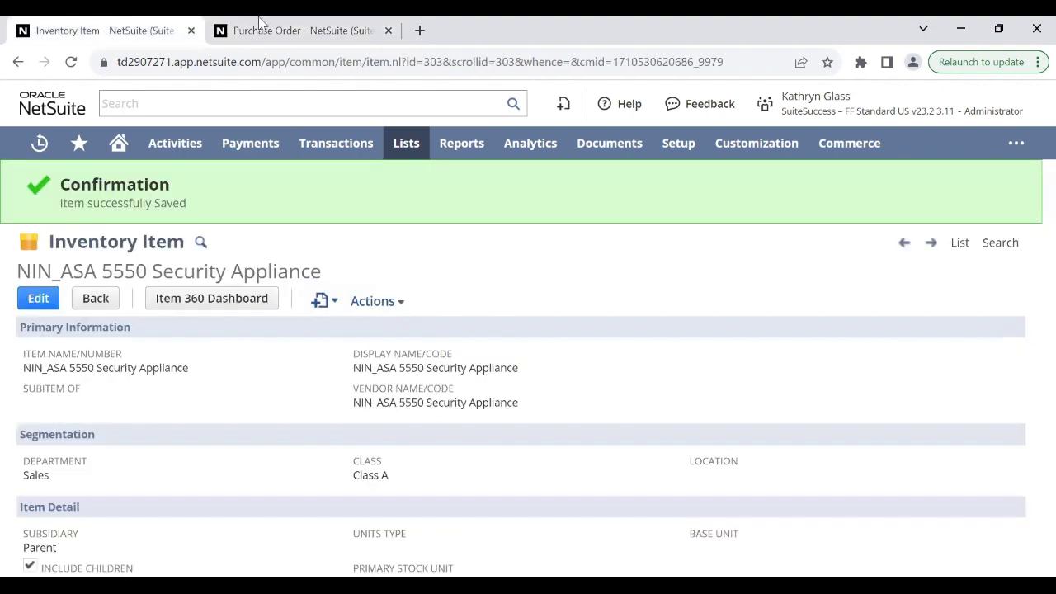
{"action": "left_click", "coordinate": [278, 37]}
{"action": "type", "text": "NIN_7204VXR Router"}
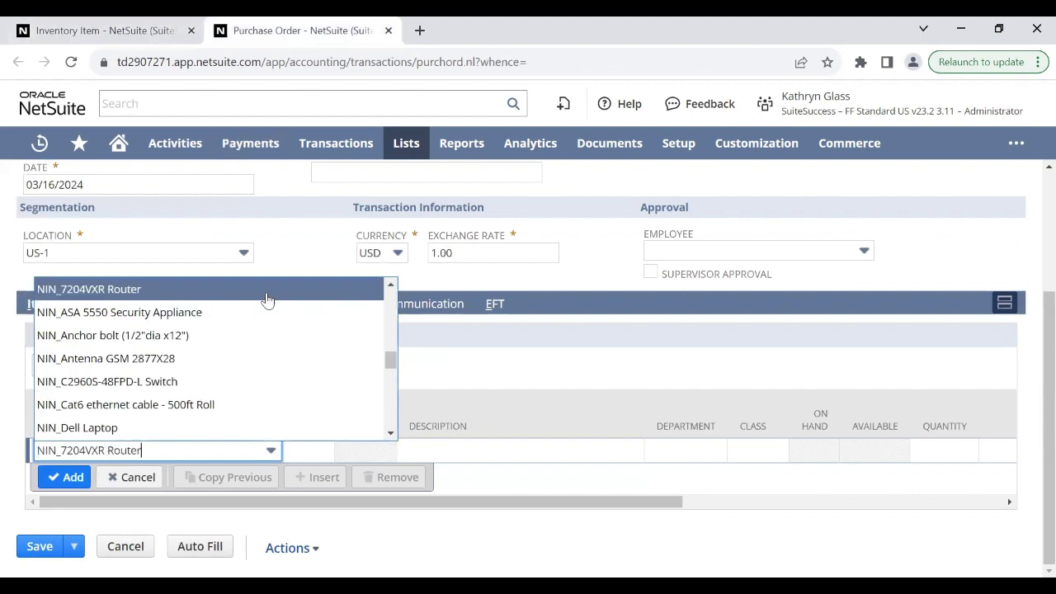
{"action": "scroll", "coordinate": [273, 325], "scroll_direction": "down", "scroll_amount": 2}
{"action": "scroll", "coordinate": [273, 326], "scroll_direction": "down", "scroll_amount": 5}
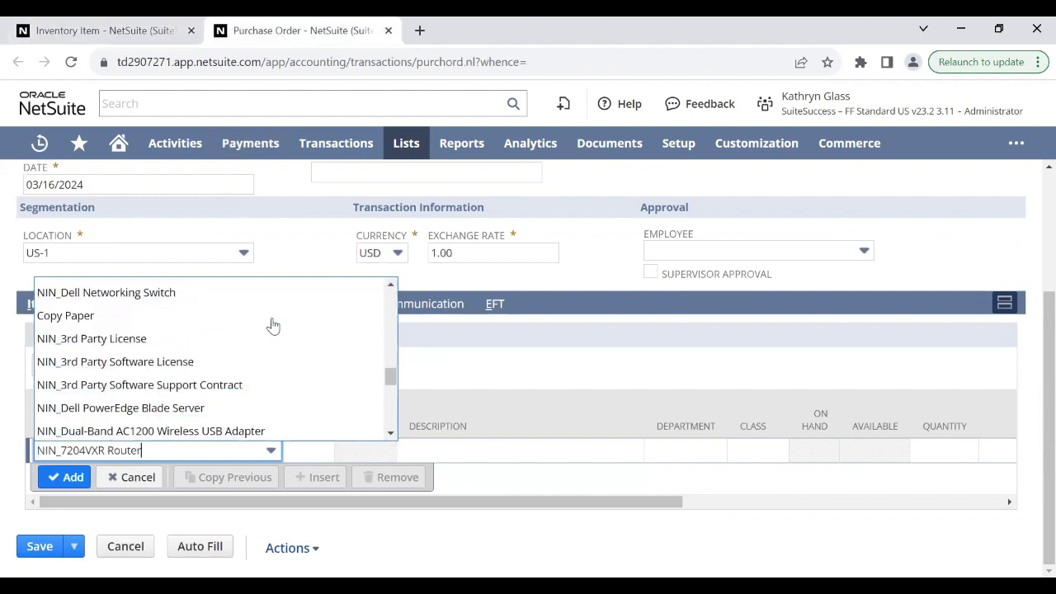
{"action": "scroll", "coordinate": [273, 325], "scroll_direction": "up", "scroll_amount": 7}
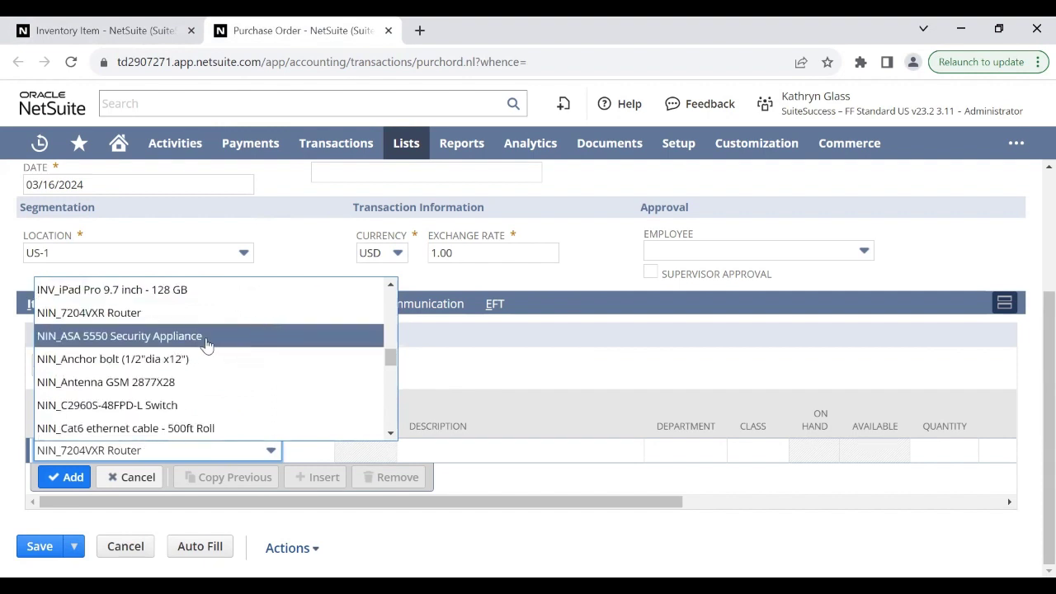
{"action": "left_click", "coordinate": [208, 344]}
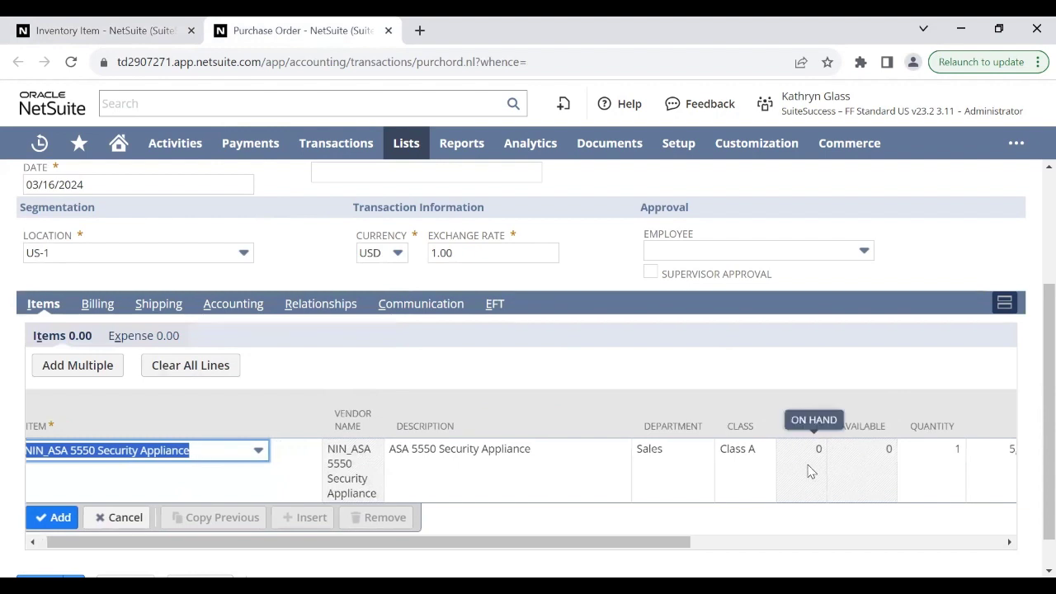
{"action": "key", "text": "Tab"}
{"action": "type", "text": "10"}
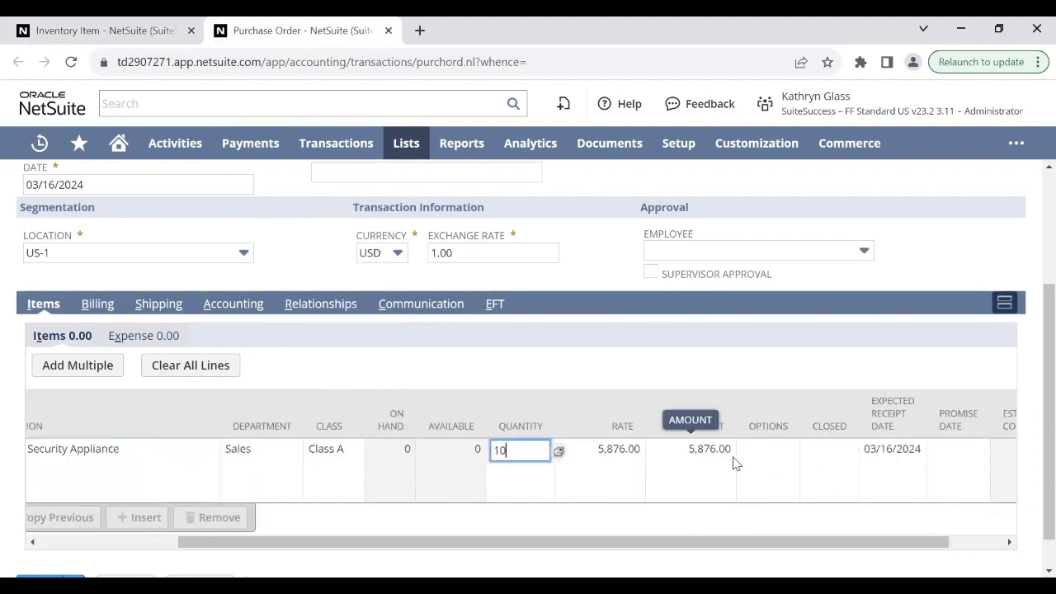
{"action": "left_click", "coordinate": [66, 517]}
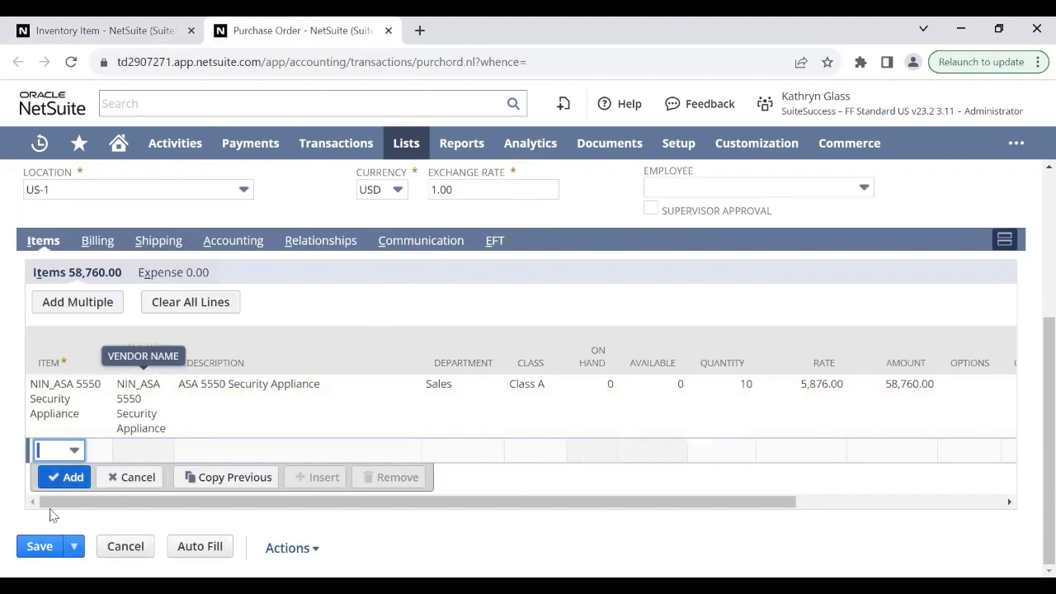
{"action": "left_click", "coordinate": [40, 546]}
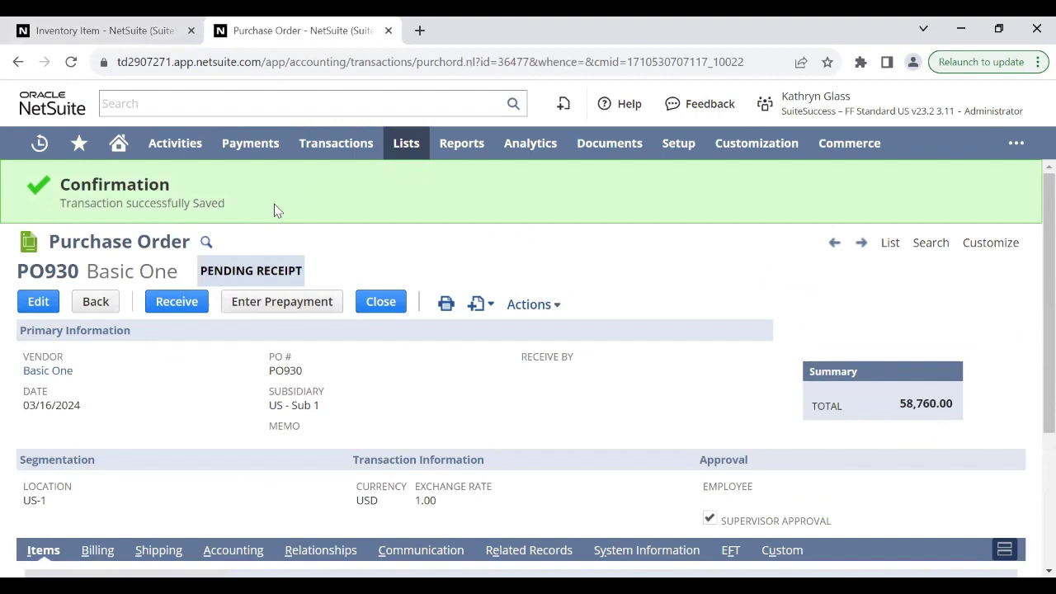
{"action": "left_click", "coordinate": [177, 302]}
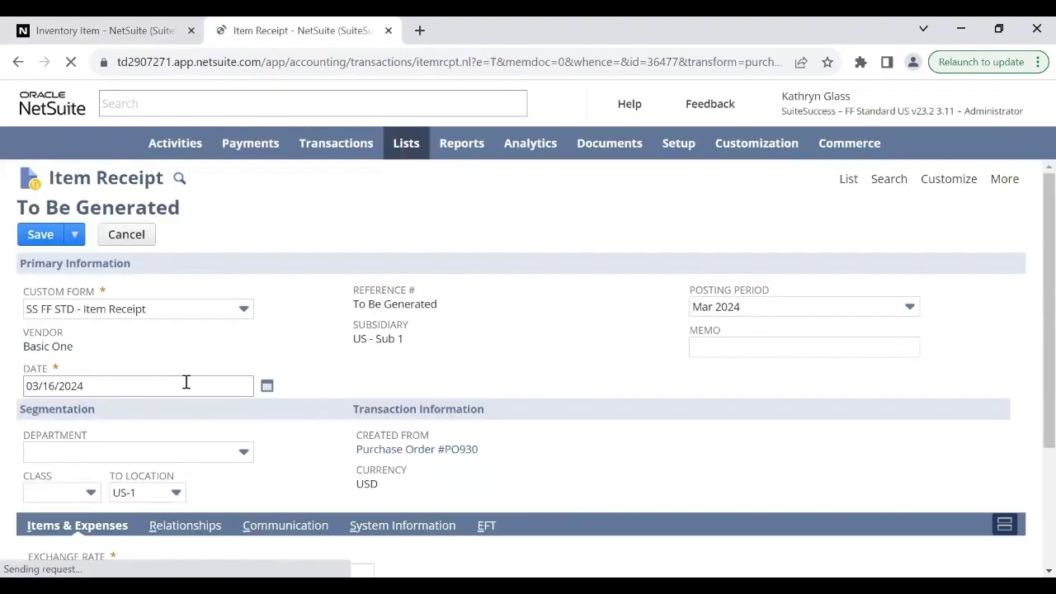
Save item receipt IR904, receiving all 10 appliances into US-1 at 5,876.00 each.
{"action": "scroll", "coordinate": [303, 353], "scroll_direction": "down", "scroll_amount": 2}
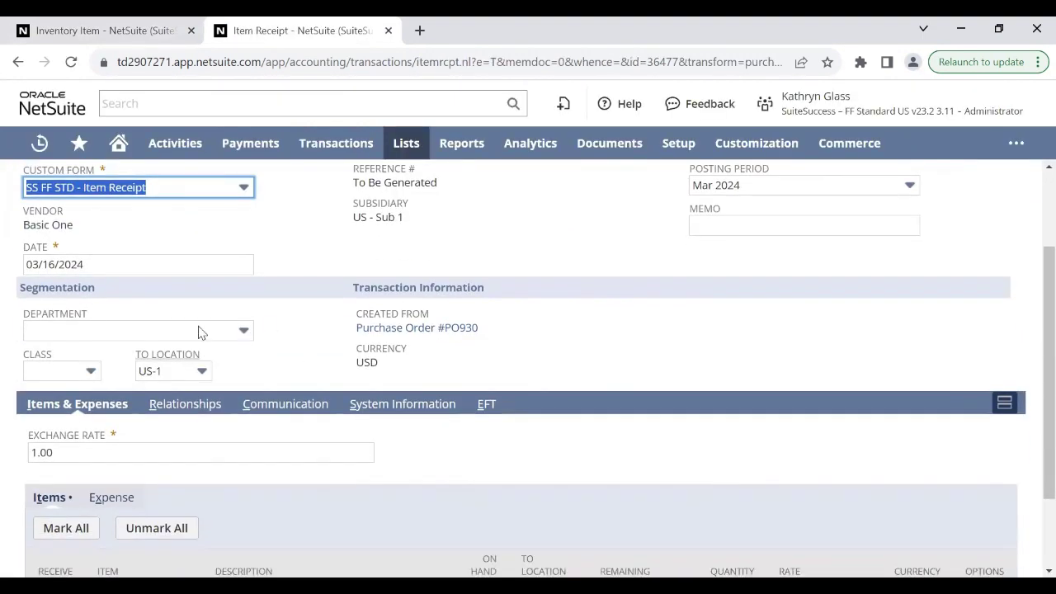
{"action": "scroll", "coordinate": [337, 328], "scroll_direction": "down", "scroll_amount": 2}
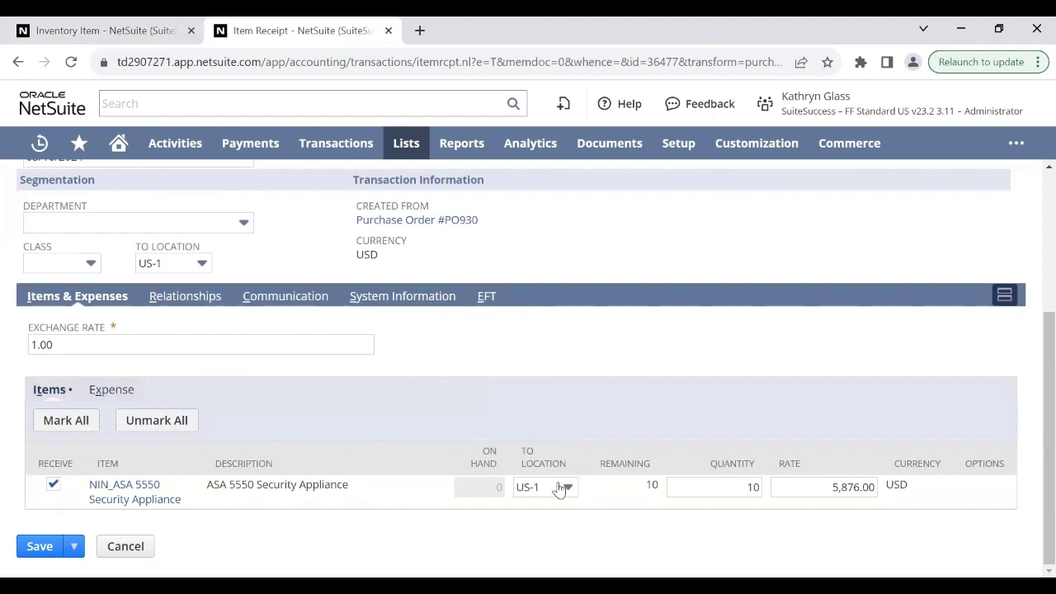
{"action": "left_click", "coordinate": [38, 545]}
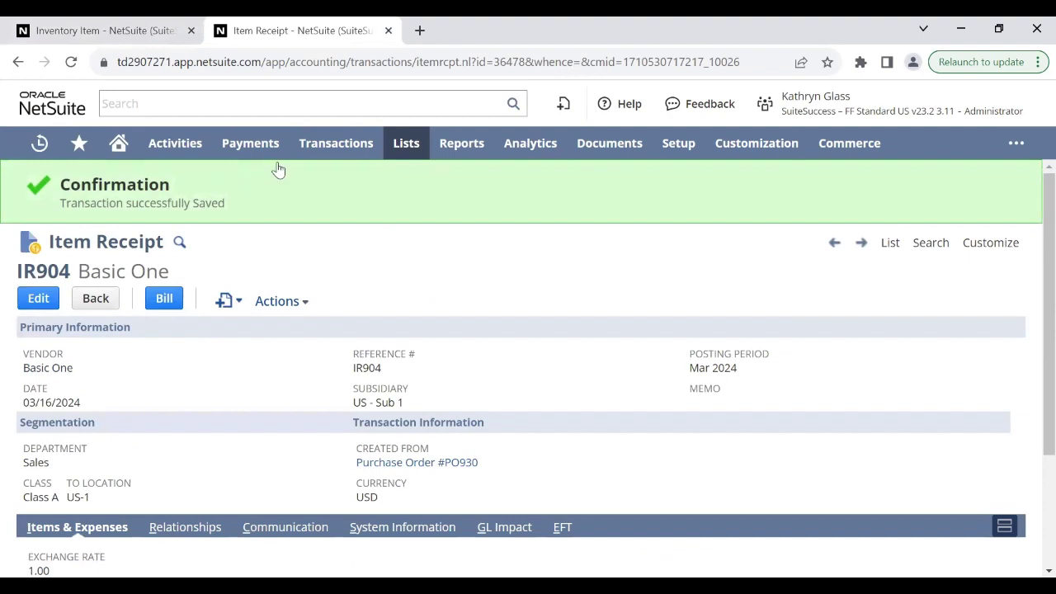
{"action": "scroll", "coordinate": [429, 314], "scroll_direction": "down", "scroll_amount": 2}
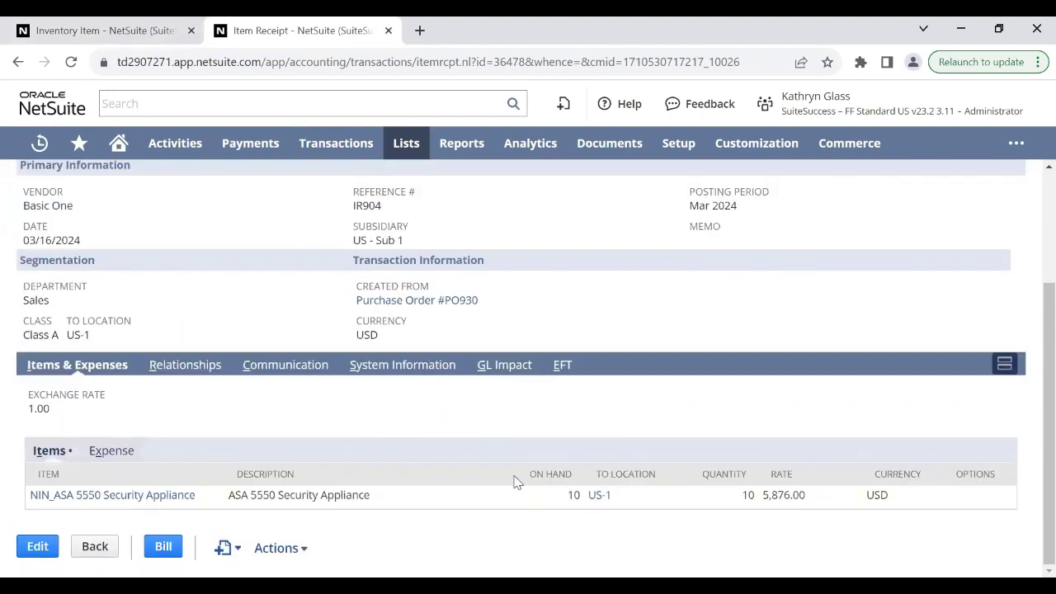
{"action": "scroll", "coordinate": [446, 381], "scroll_direction": "up", "scroll_amount": 2}
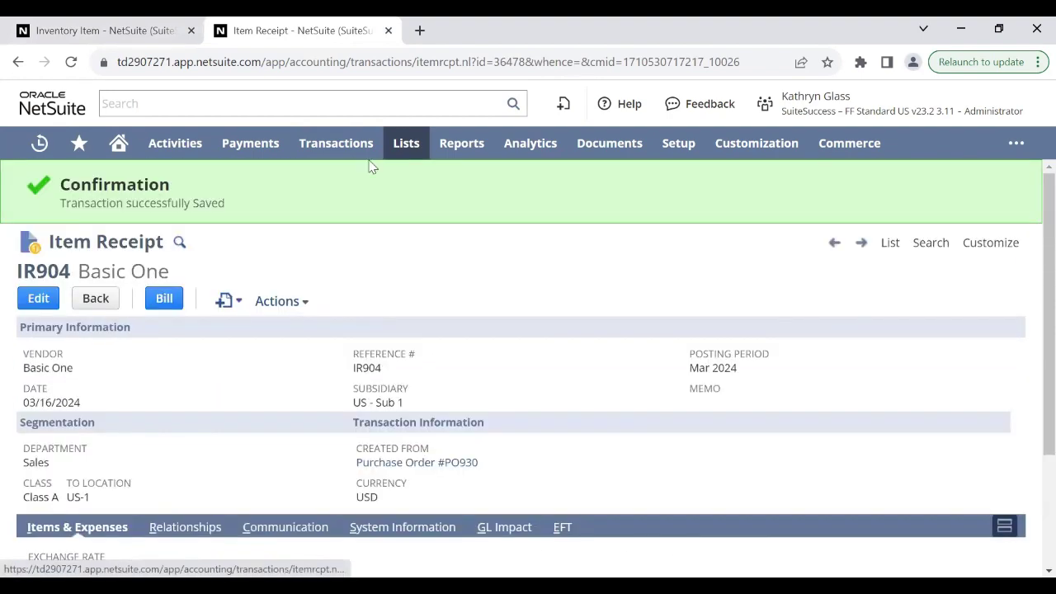
Start a new sales order and choose its customer.
{"action": "mouse_move", "coordinate": [334, 155]}
{"action": "mouse_move", "coordinate": [330, 308]}
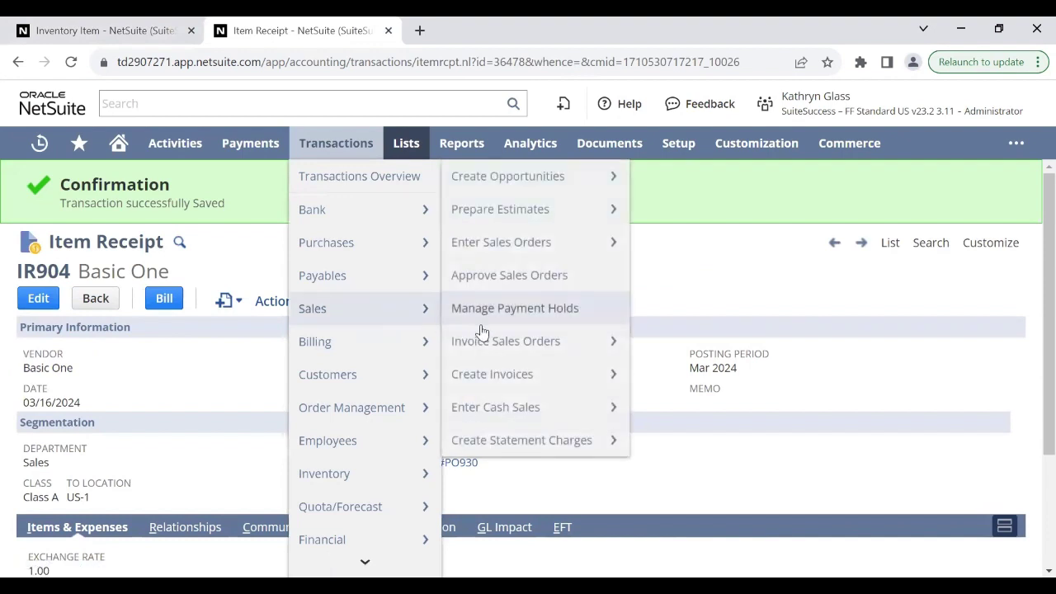
{"action": "mouse_move", "coordinate": [561, 245]}
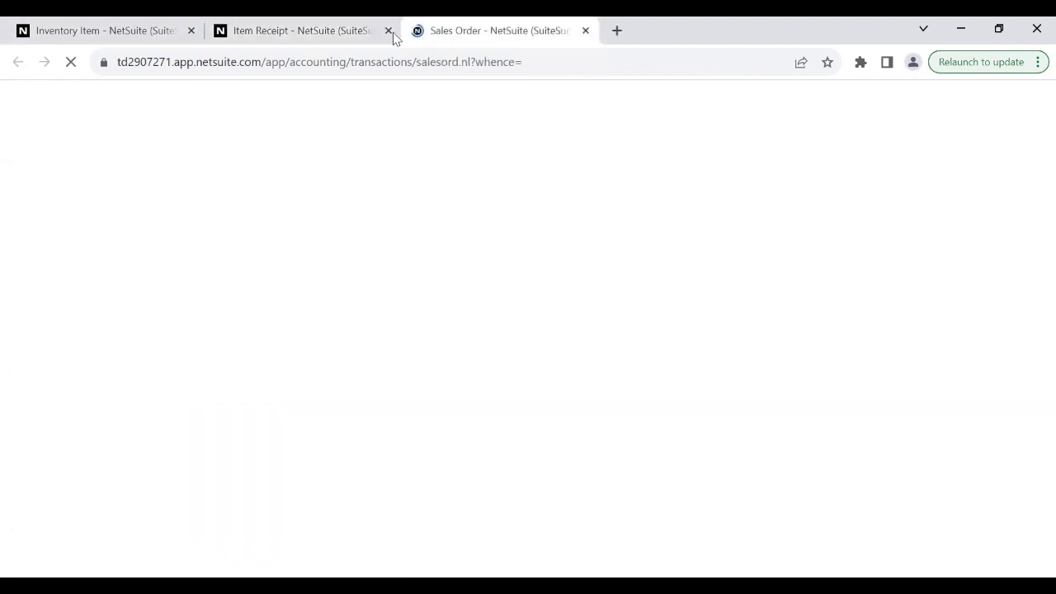
{"action": "left_click", "coordinate": [390, 31]}
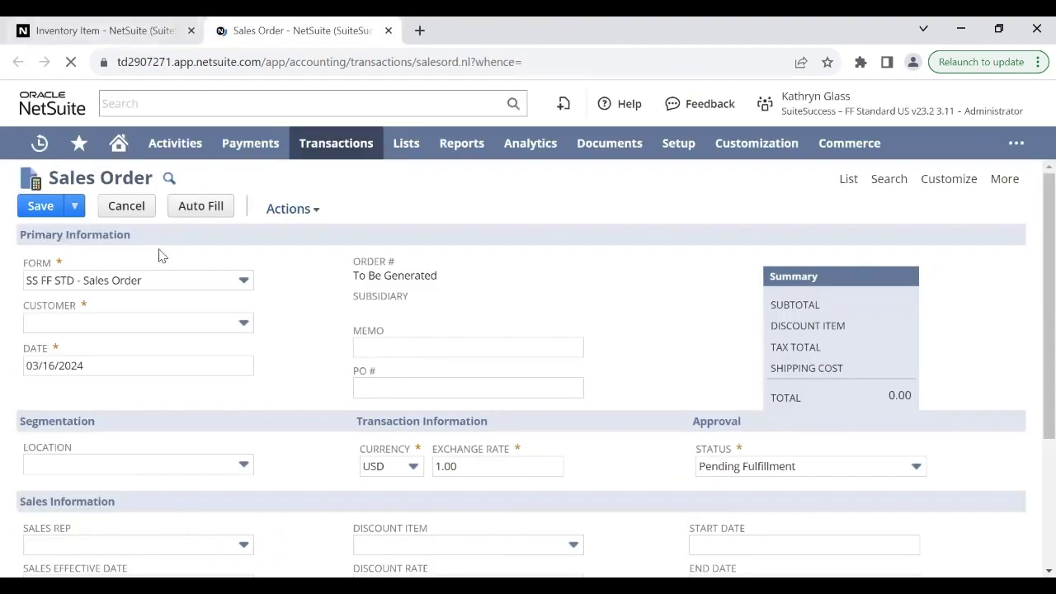
{"action": "left_click", "coordinate": [208, 330]}
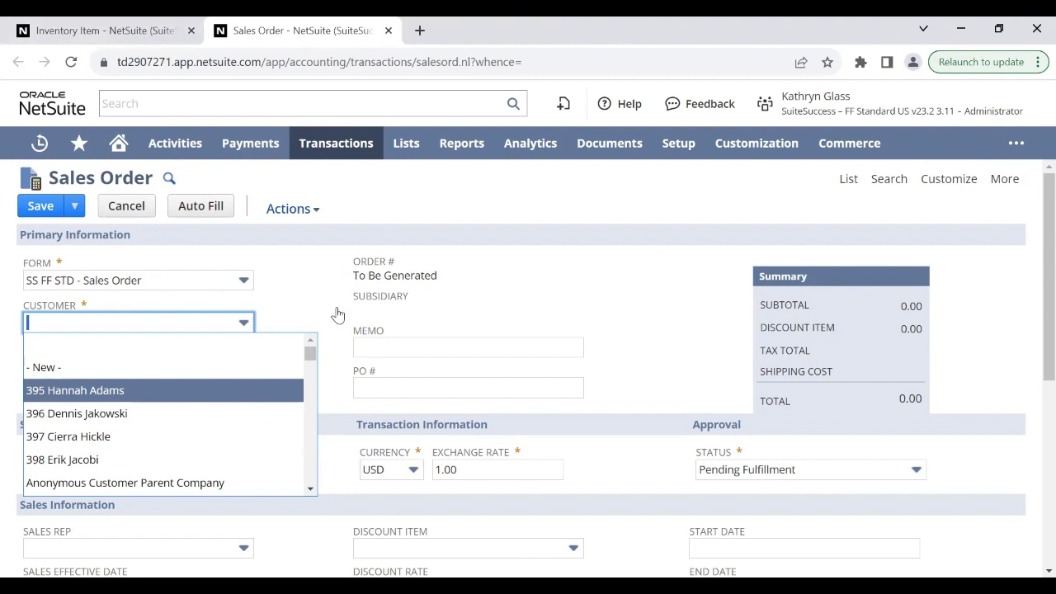
{"action": "key", "text": "Return"}
{"action": "scroll", "coordinate": [327, 415], "scroll_direction": "down", "scroll_amount": 4}
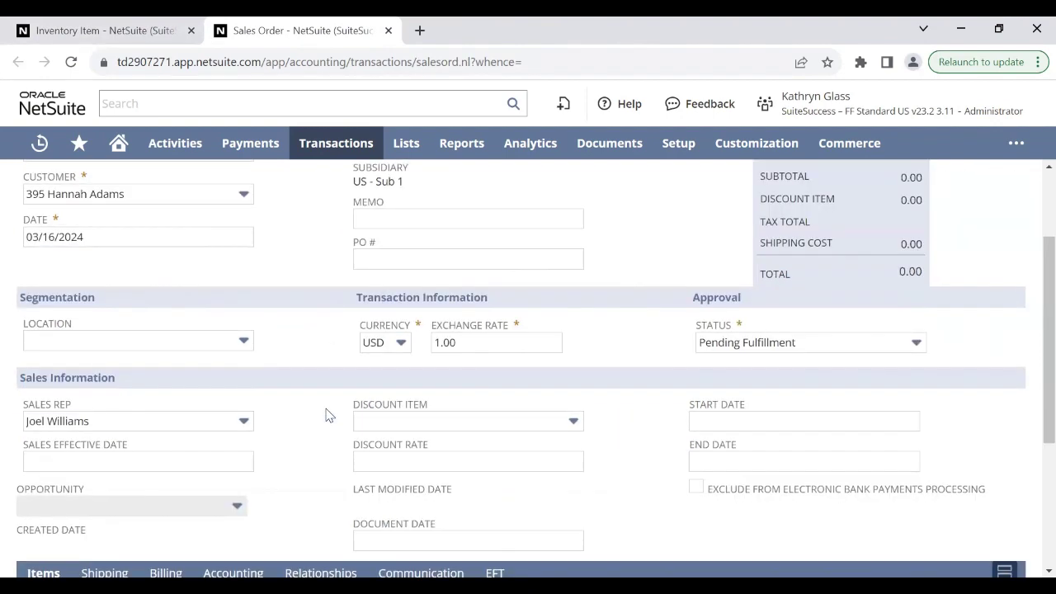
{"action": "scroll", "coordinate": [327, 415], "scroll_direction": "down", "scroll_amount": 1}
Add one NIN_ASA 5550 Security Appliance at 7,638.00 and save sales order SO1656.
{"action": "left_click", "coordinate": [268, 448]}
{"action": "type", "text": "NIN_7204VXR Router"}
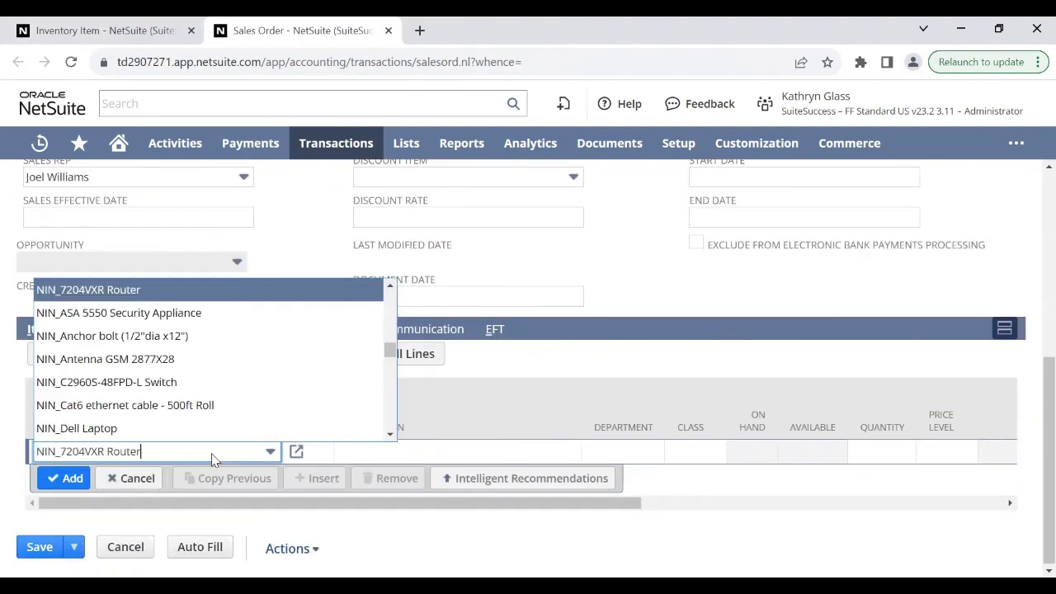
{"action": "left_click", "coordinate": [188, 313]}
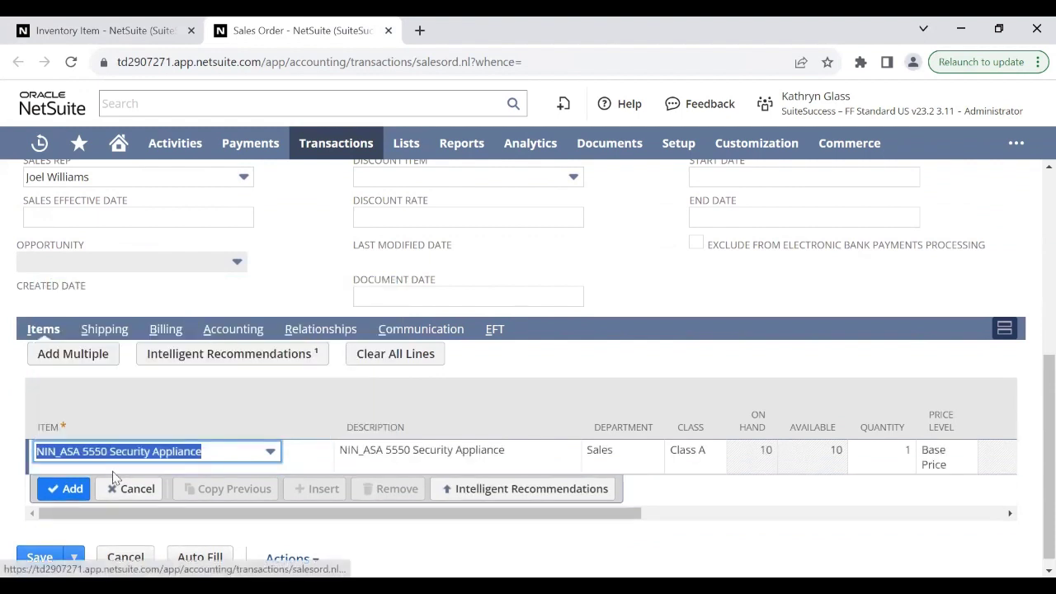
{"action": "left_click", "coordinate": [66, 489]}
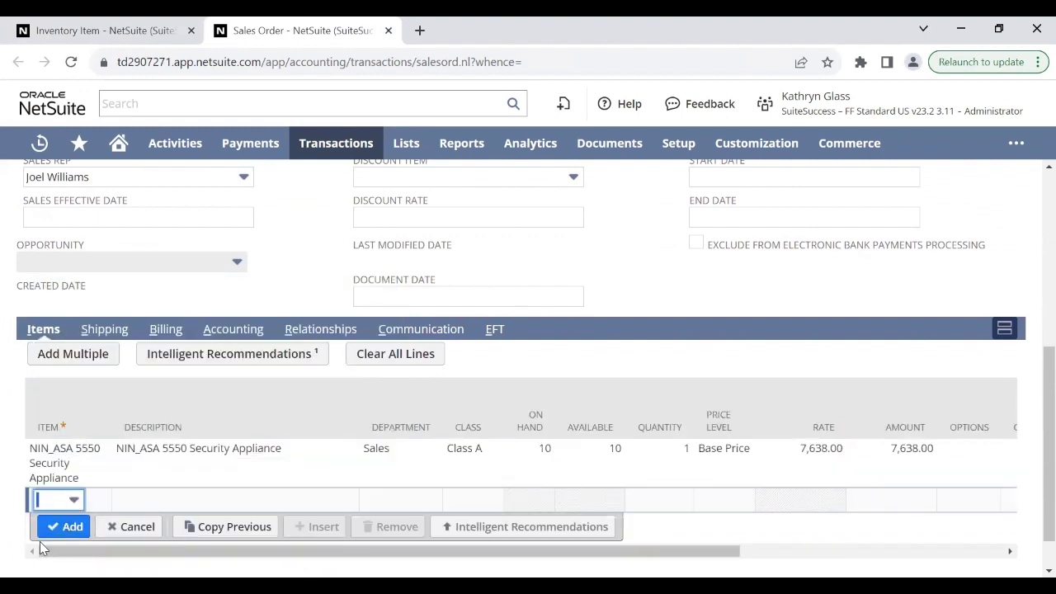
{"action": "scroll", "coordinate": [43, 548], "scroll_direction": "down", "scroll_amount": 1}
{"action": "left_click", "coordinate": [43, 546]}
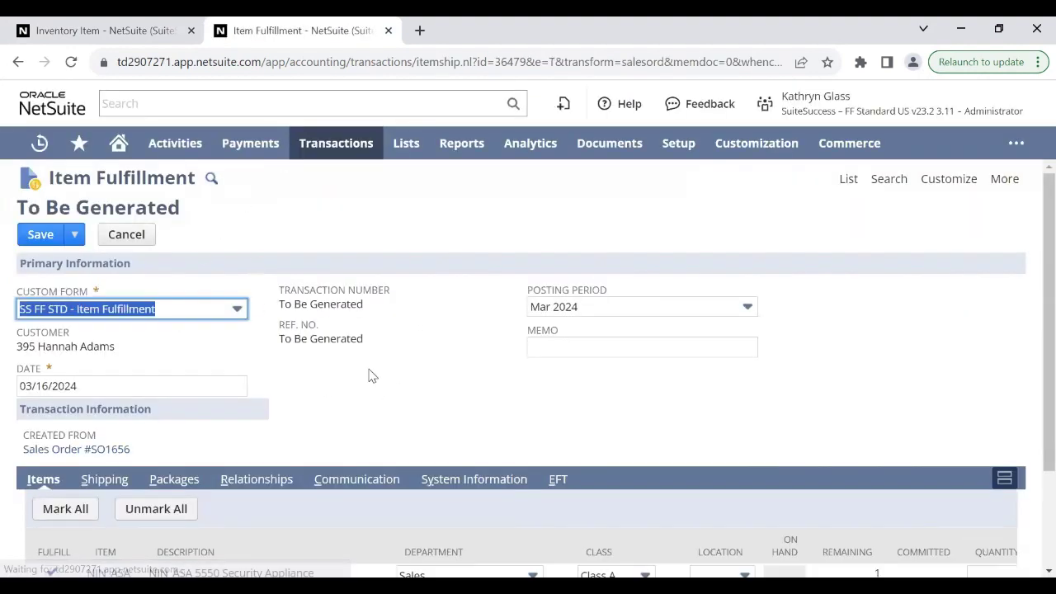
Ship the single Security Appliance from US-1 and save fulfillment IF1522.
{"action": "scroll", "coordinate": [369, 375], "scroll_direction": "down", "scroll_amount": 2}
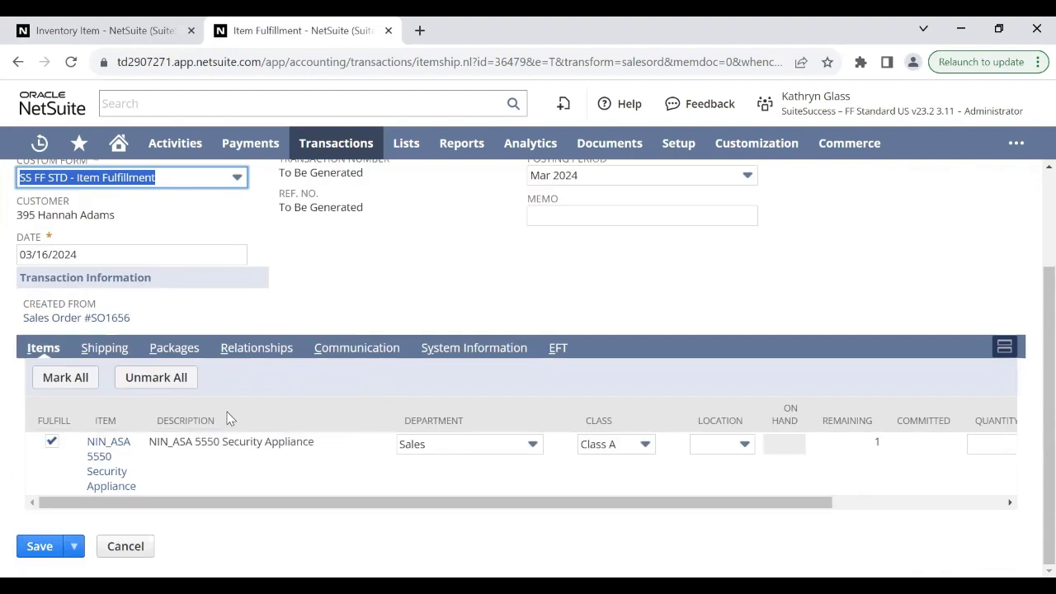
{"action": "left_click", "coordinate": [717, 453]}
{"action": "left_click", "coordinate": [700, 485]}
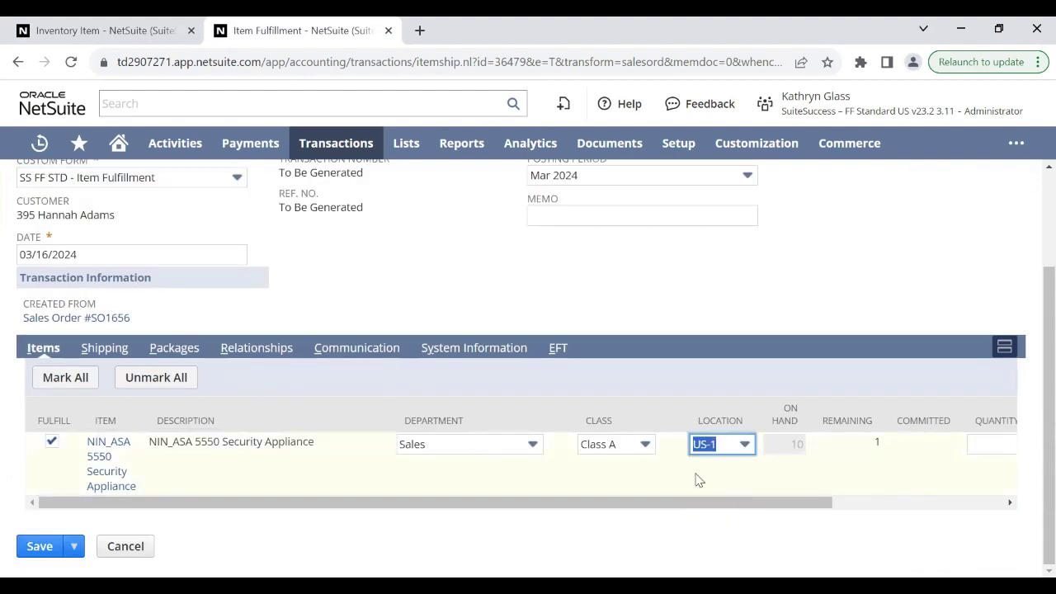
{"action": "left_click", "coordinate": [108, 478]}
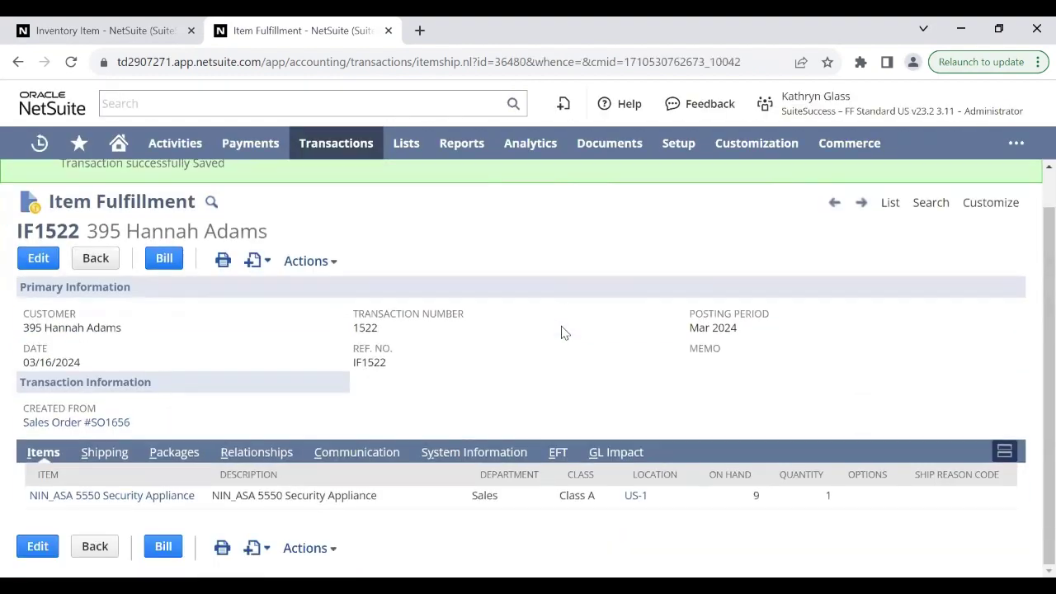
Review IF1522's GL Impact: 5,876.00 to 5310 Cost of Goods Sold, credited to 1210 Inventory In Stock.
{"action": "left_click", "coordinate": [629, 452]}
{"action": "scroll", "coordinate": [410, 369], "scroll_direction": "down", "scroll_amount": 2}
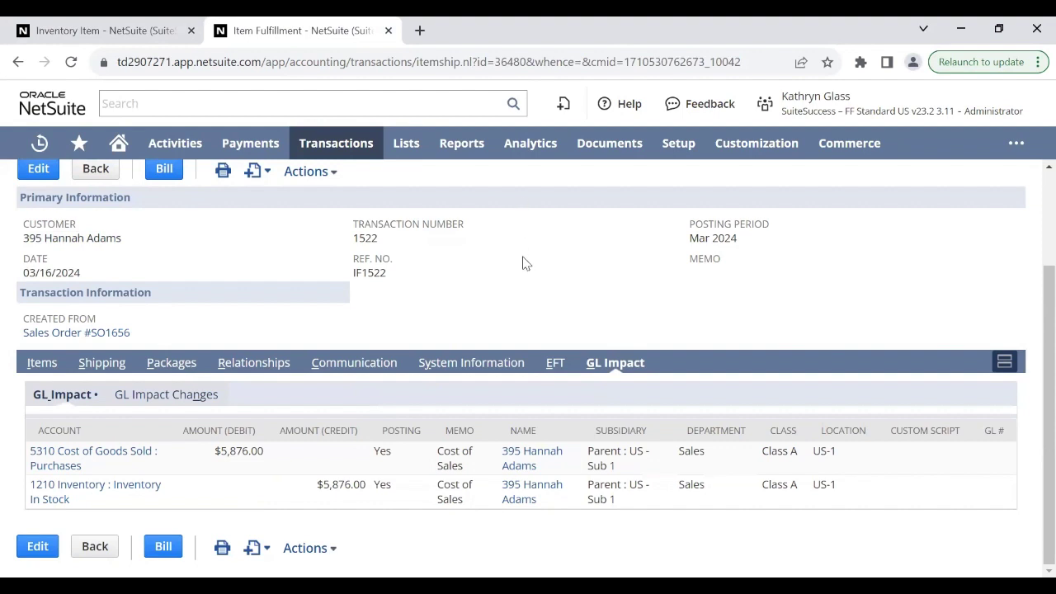
{"action": "scroll", "coordinate": [520, 265], "scroll_direction": "up", "scroll_amount": 3}
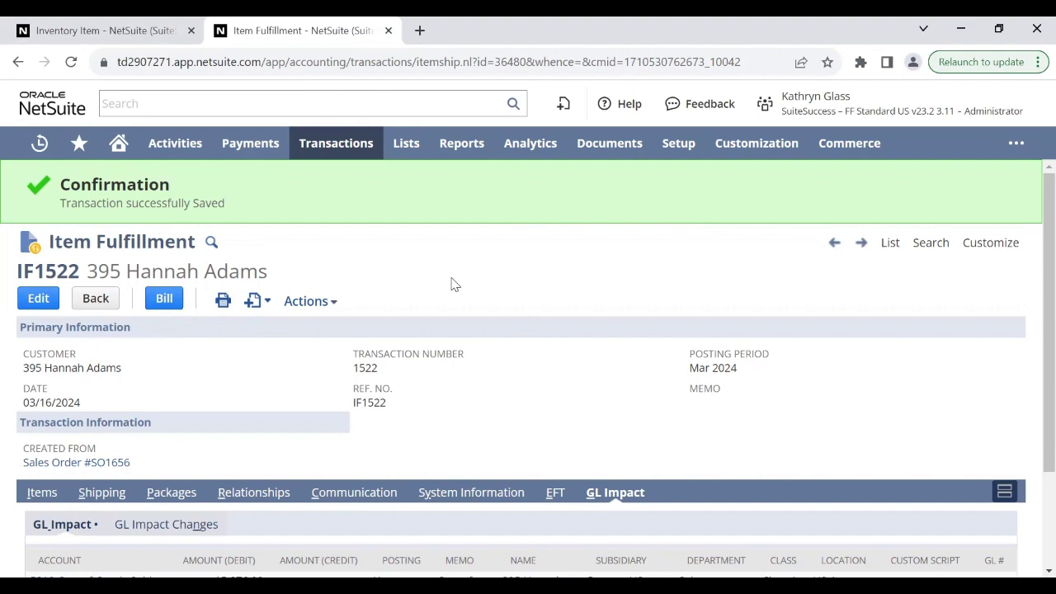
{"action": "scroll", "coordinate": [446, 284], "scroll_direction": "down", "scroll_amount": 3}
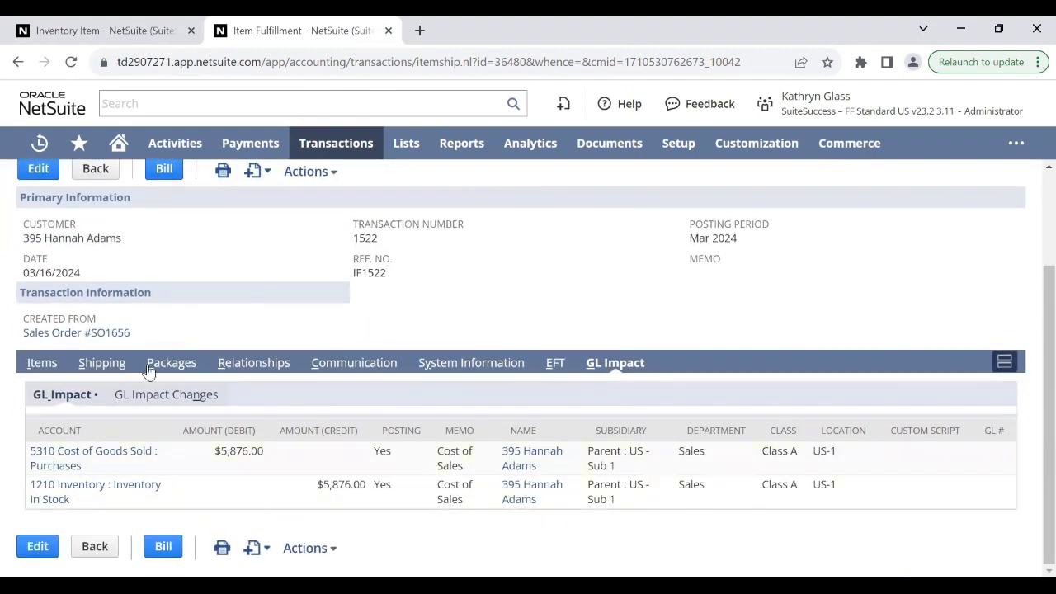
{"action": "scroll", "coordinate": [308, 309], "scroll_direction": "up", "scroll_amount": 3}
{"action": "scroll", "coordinate": [481, 424], "scroll_direction": "down", "scroll_amount": 3}
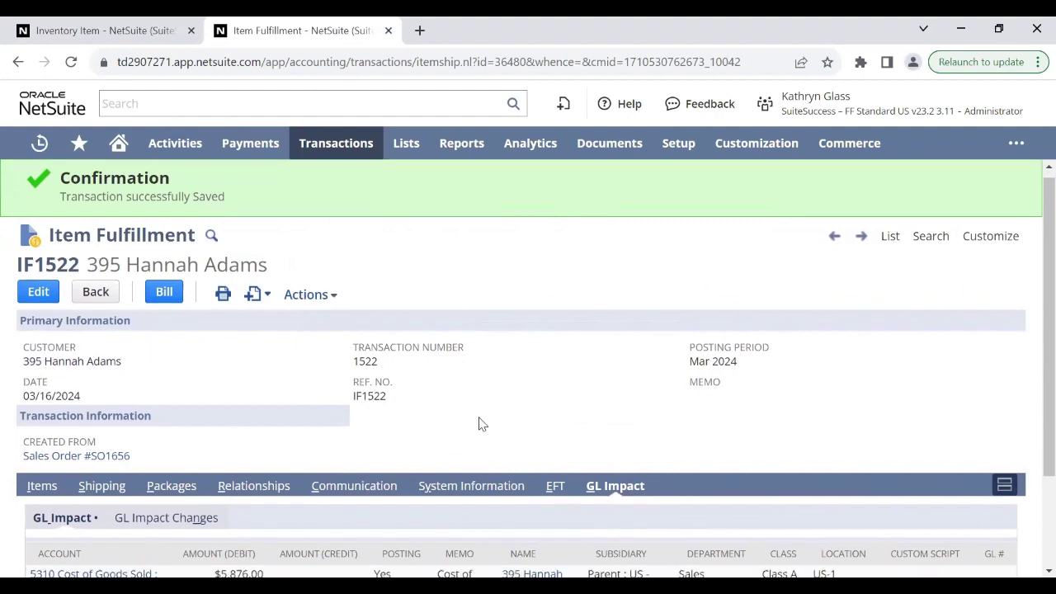
{"action": "scroll", "coordinate": [530, 255], "scroll_direction": "up", "scroll_amount": 3}
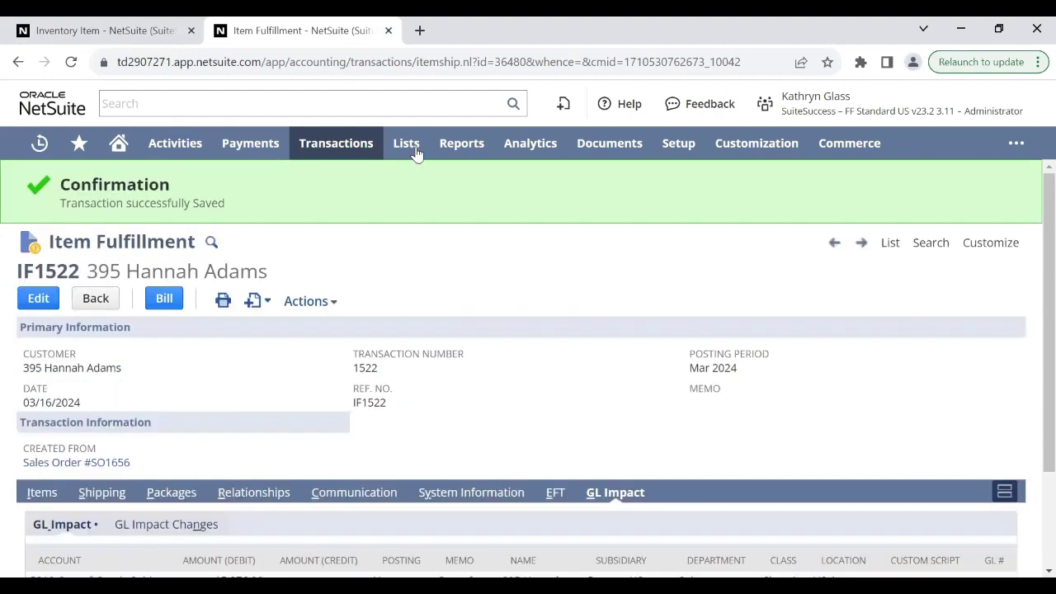